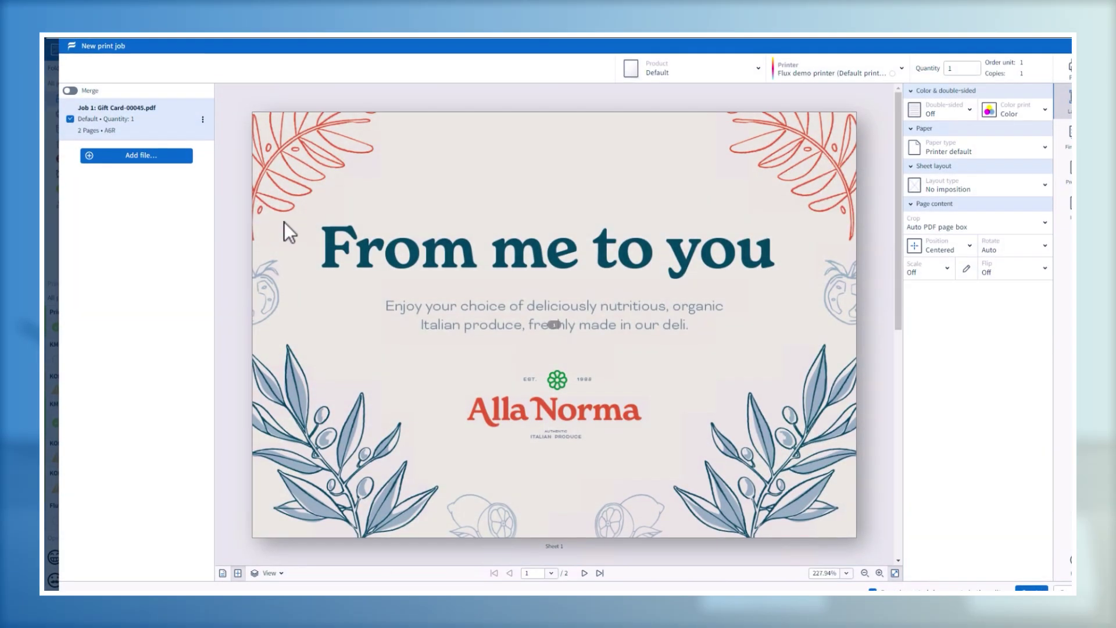
Apply the Postcards, A6 product preset, rotate page 2 to 270°, and select both pages
left_click(684, 73)
mouse_move(663, 121)
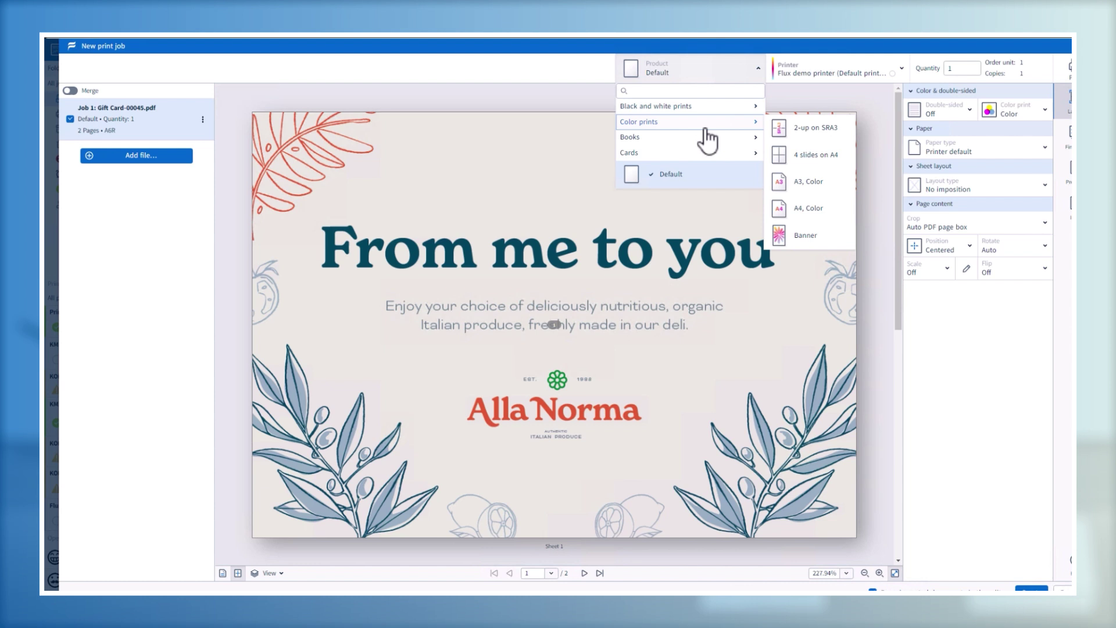
left_click(795, 188)
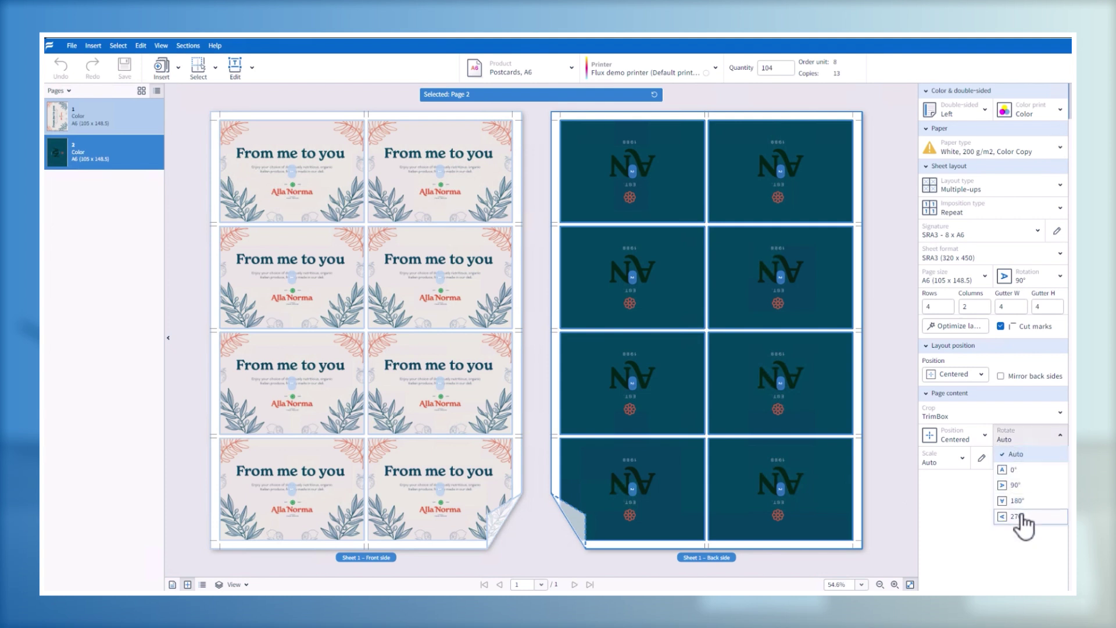
left_click(1019, 516)
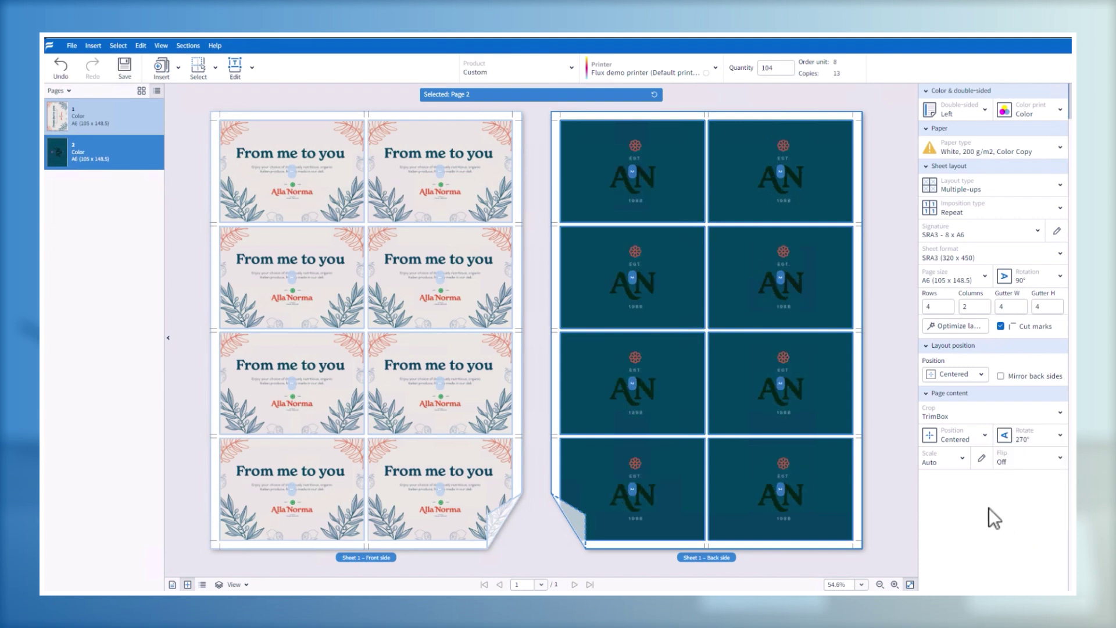
left_click(387, 468)
left_click(610, 439, "ctrl")
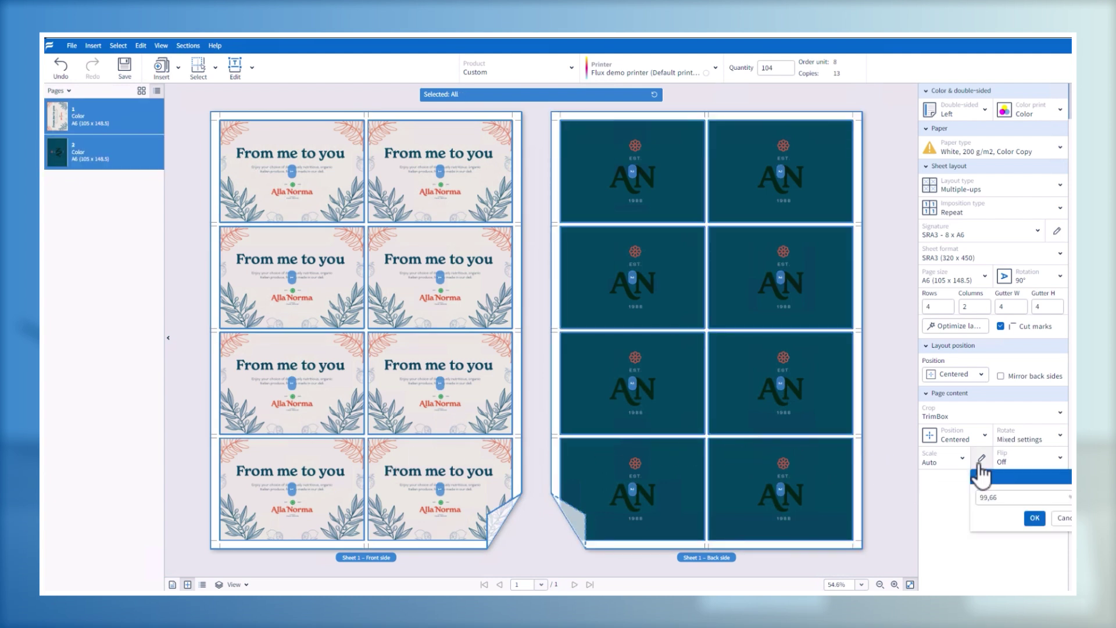
type("1")
type("04")
Confirm 104% as the scale for the front and back postcard artwork
key("Return")
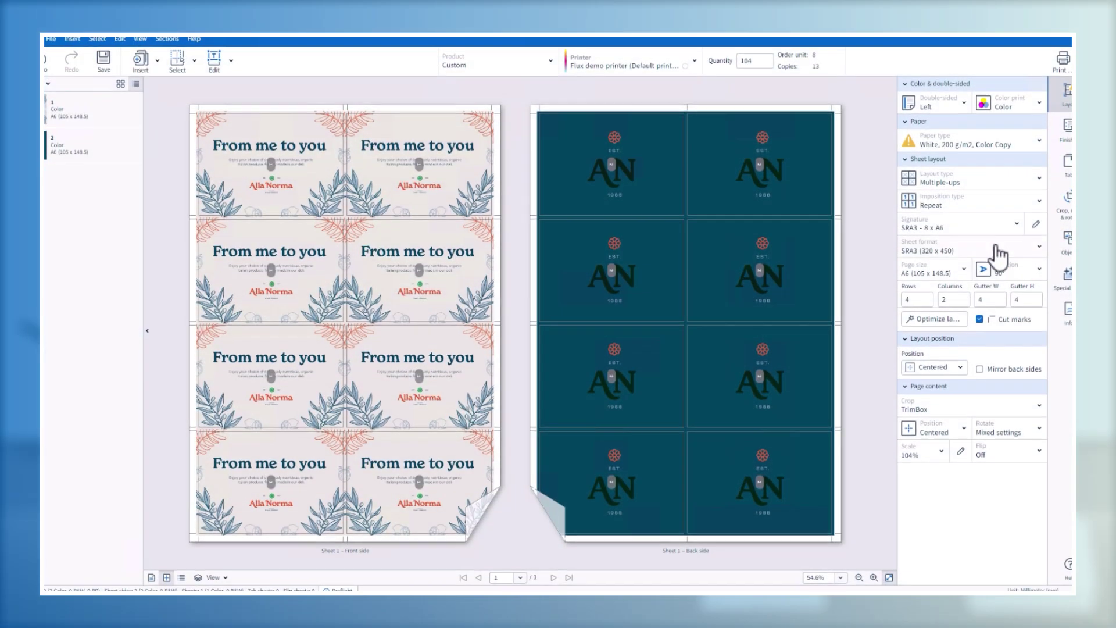
Pick Tabloid (431.8 x 279.4) as the landscape sheet format
left_click(999, 256)
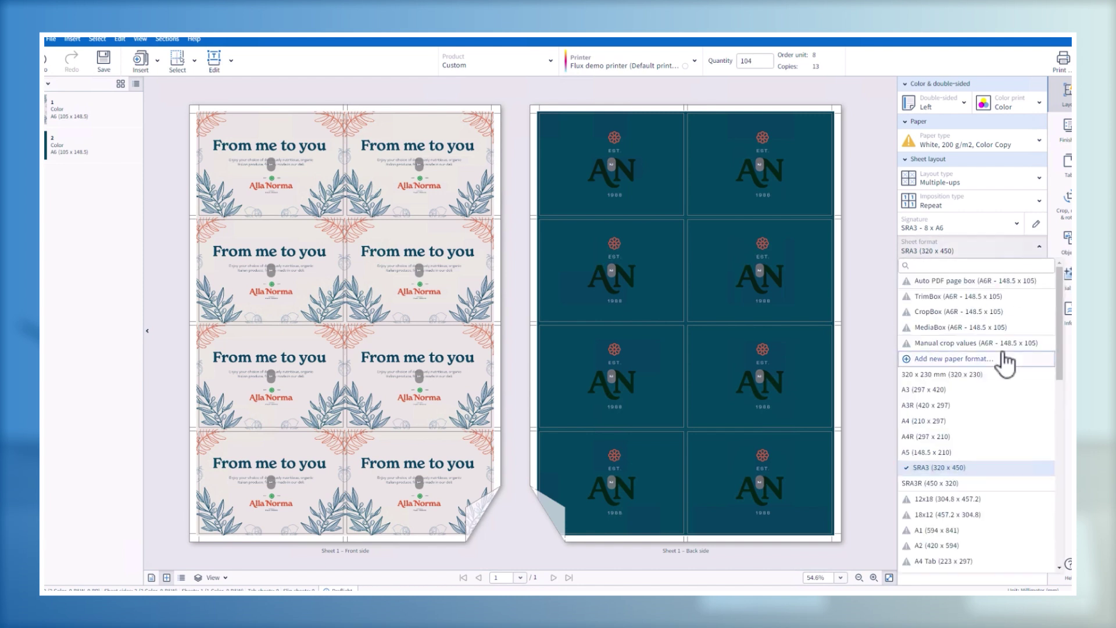
scroll(1005, 364, "down", 3)
scroll(1005, 363, "down", 4)
scroll(1005, 364, "down", 3)
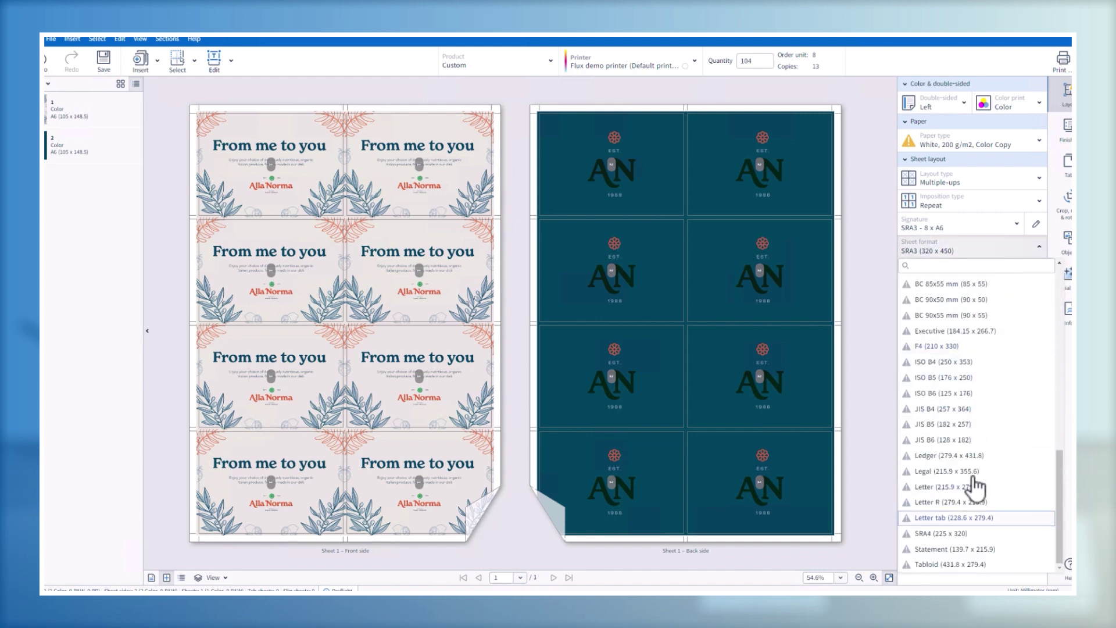
left_click(949, 565)
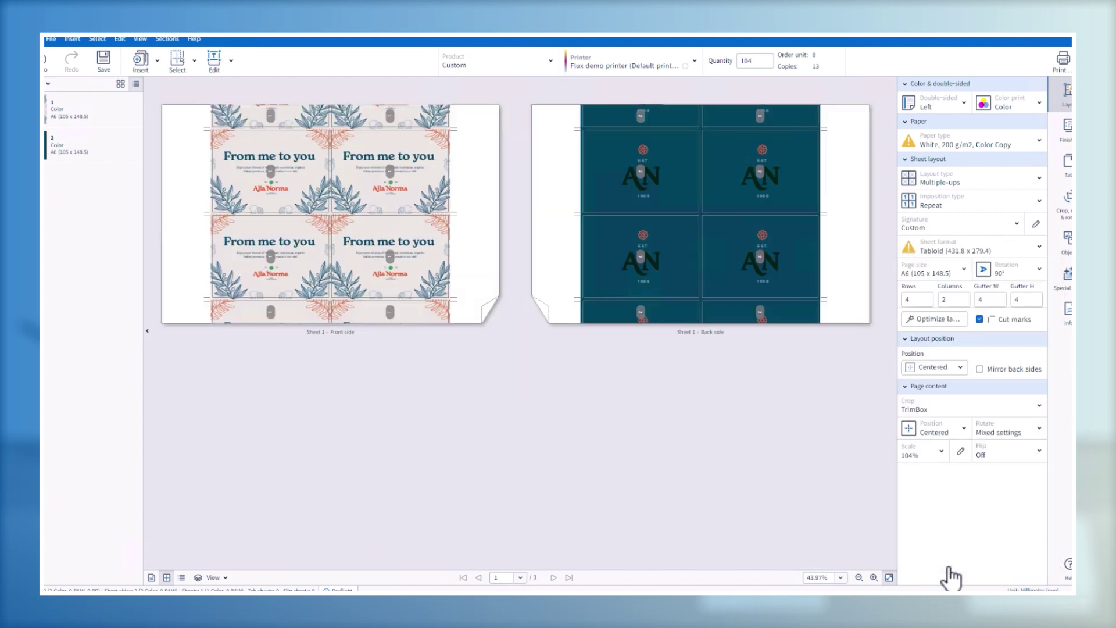